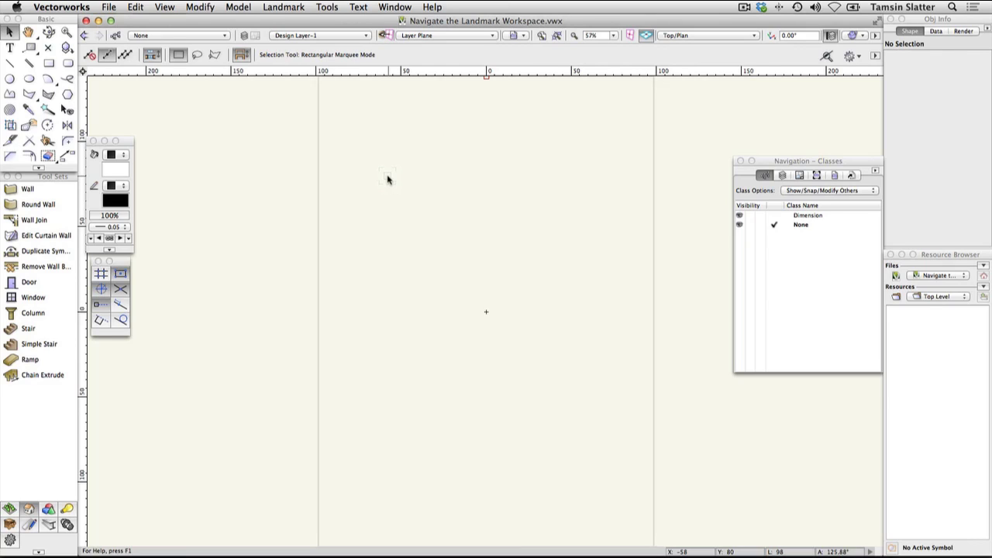
left_click(328, 7)
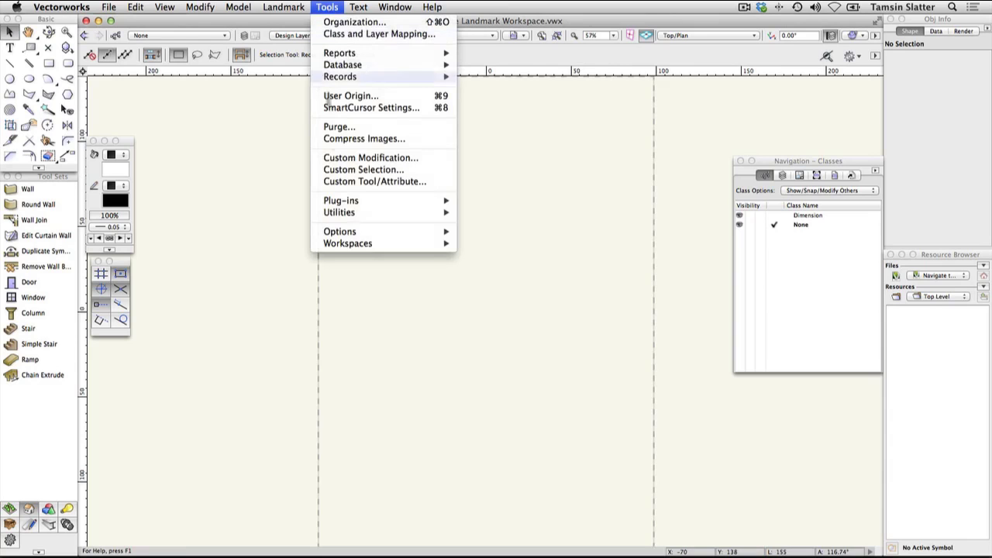
mouse_move(374, 235)
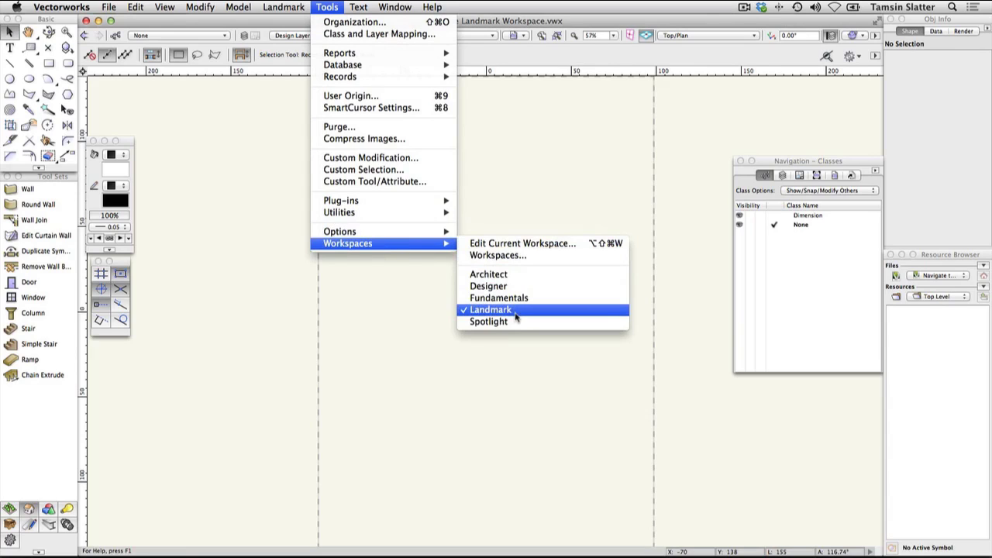
left_click(491, 369)
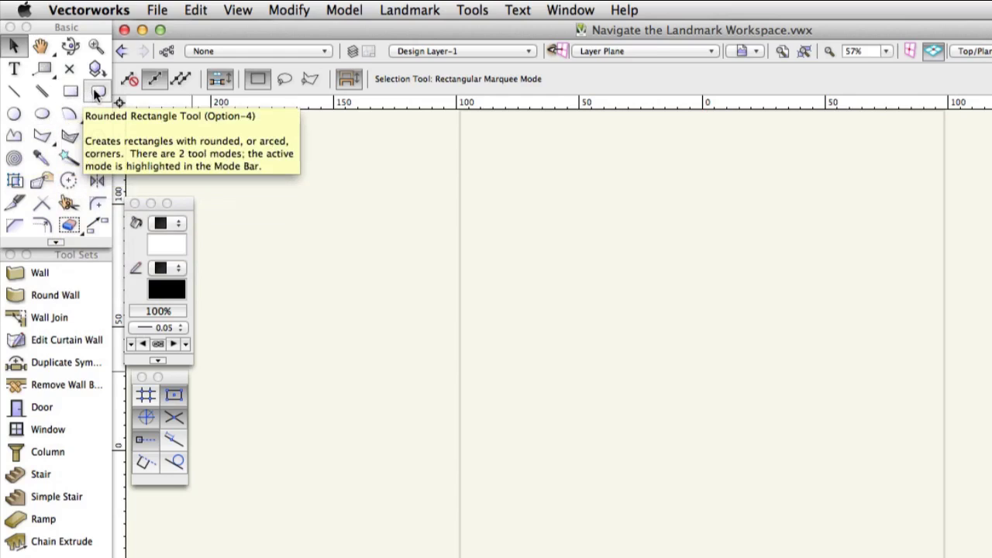
left_click(15, 136)
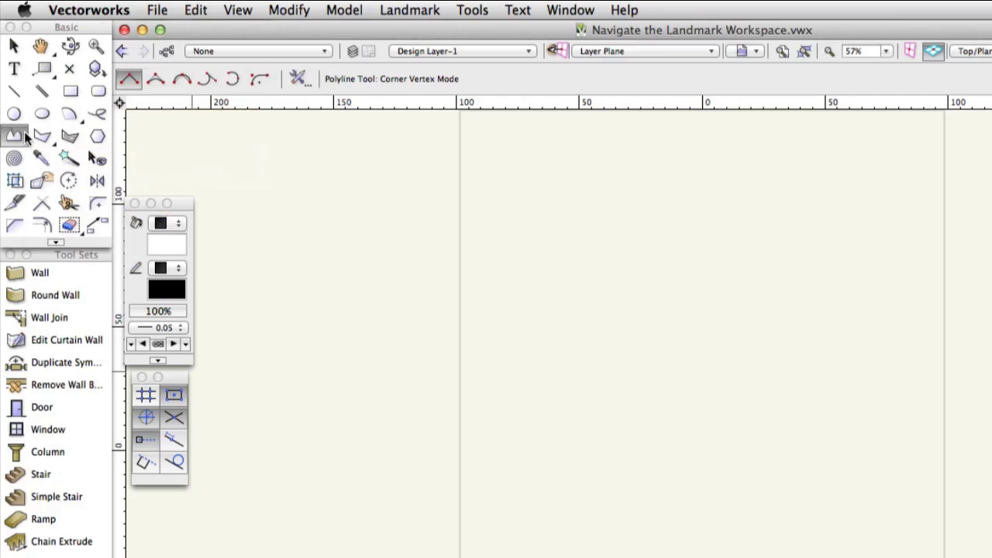
left_click(17, 116)
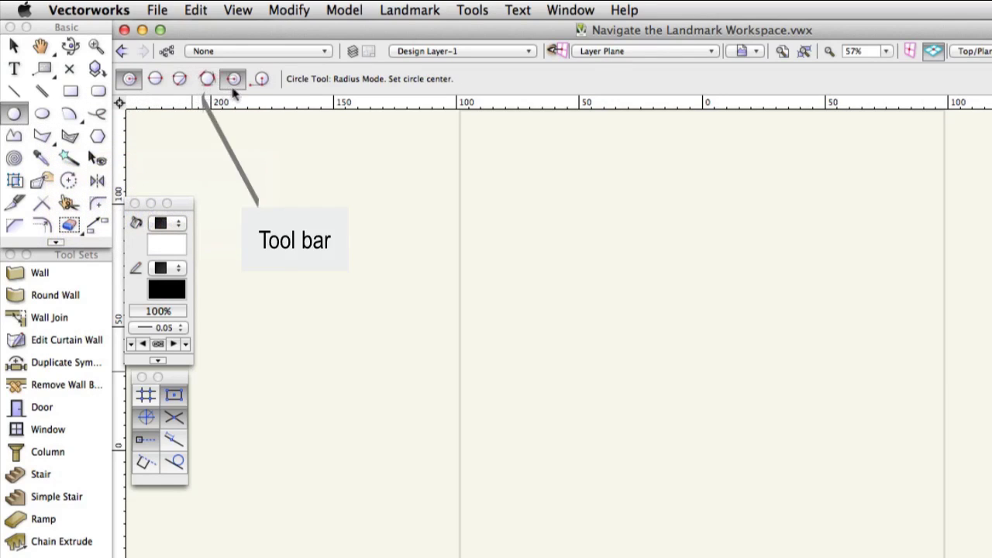
left_click(71, 94)
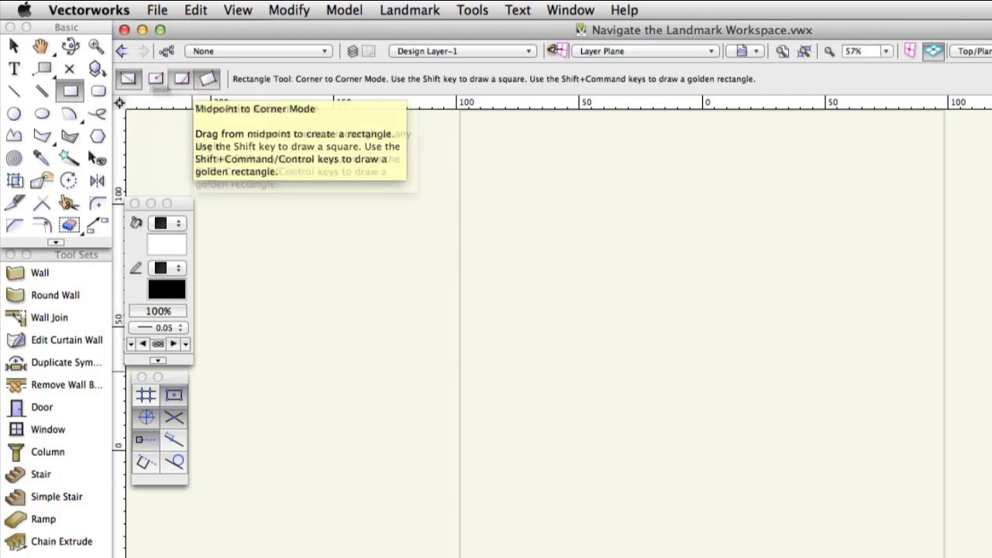
left_click(17, 48)
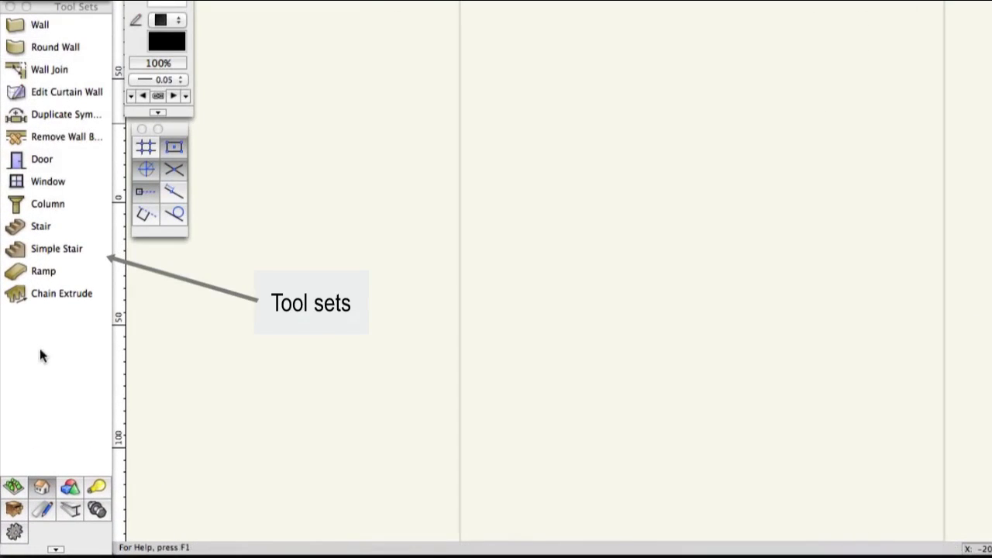
left_click(14, 488)
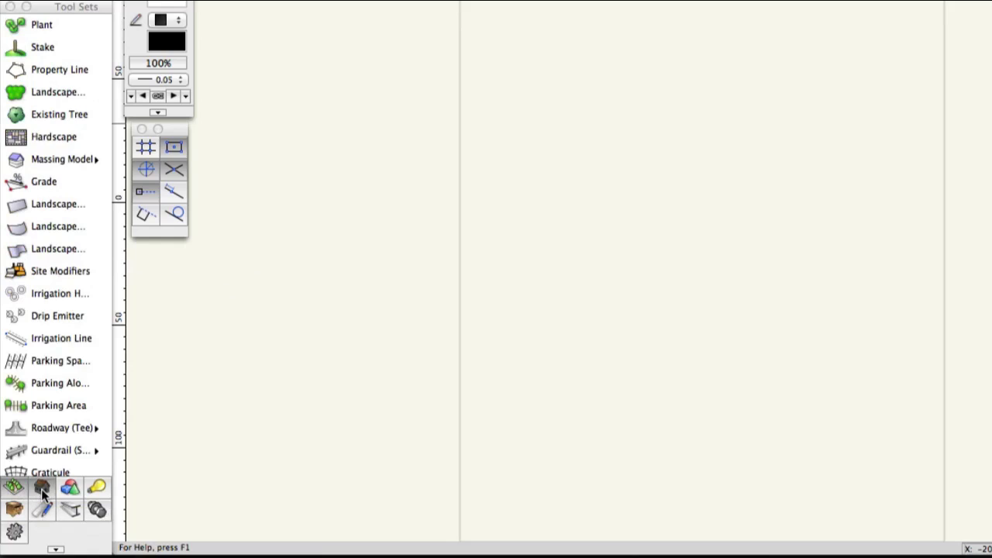
left_click(41, 489)
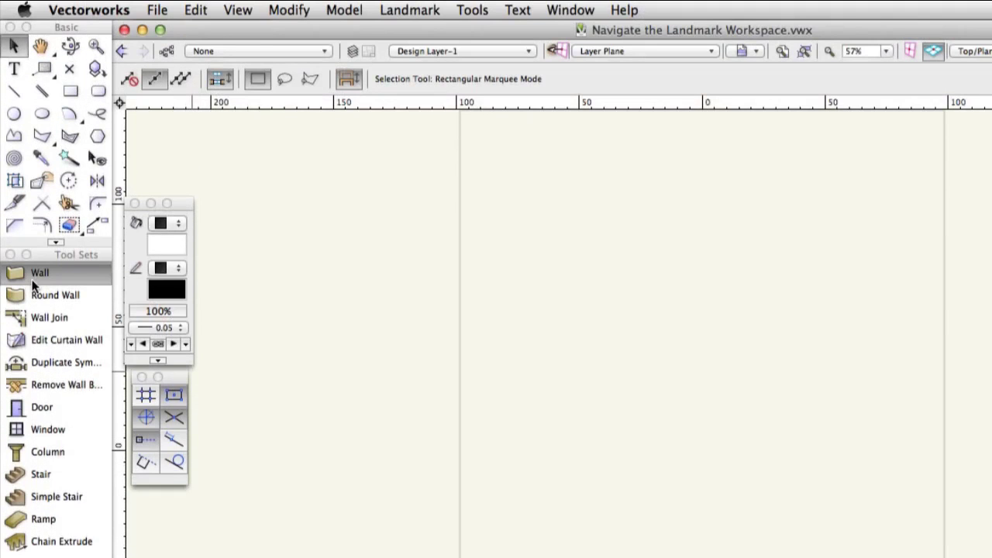
Step: Activate the Wall tool and check its preferences, cancelling without changing thickness or components
left_click(33, 280)
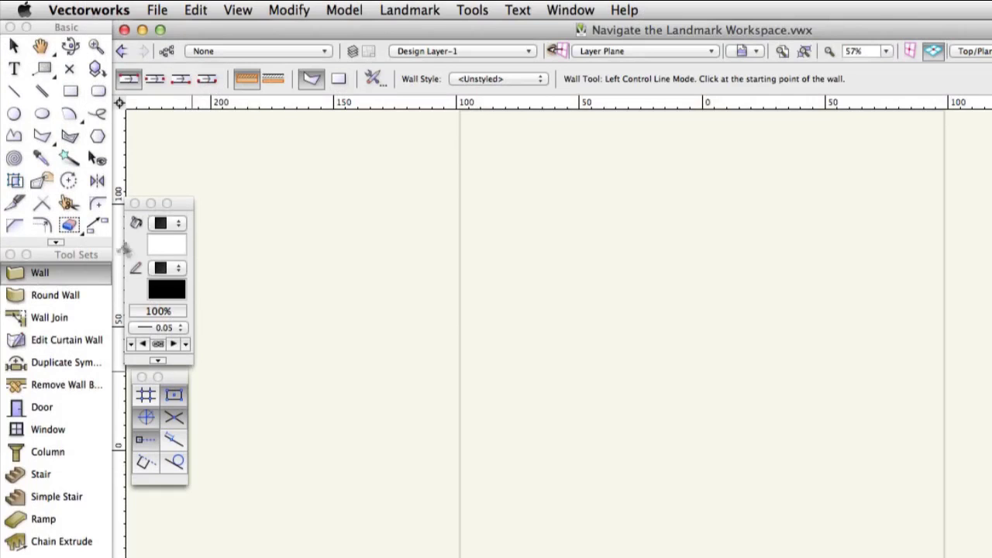
left_click(381, 83)
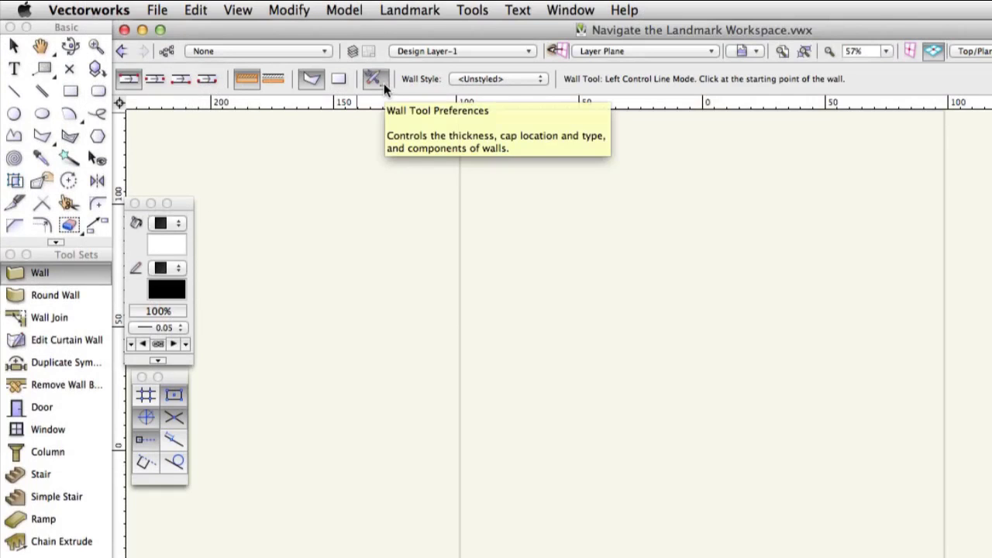
left_click(384, 82)
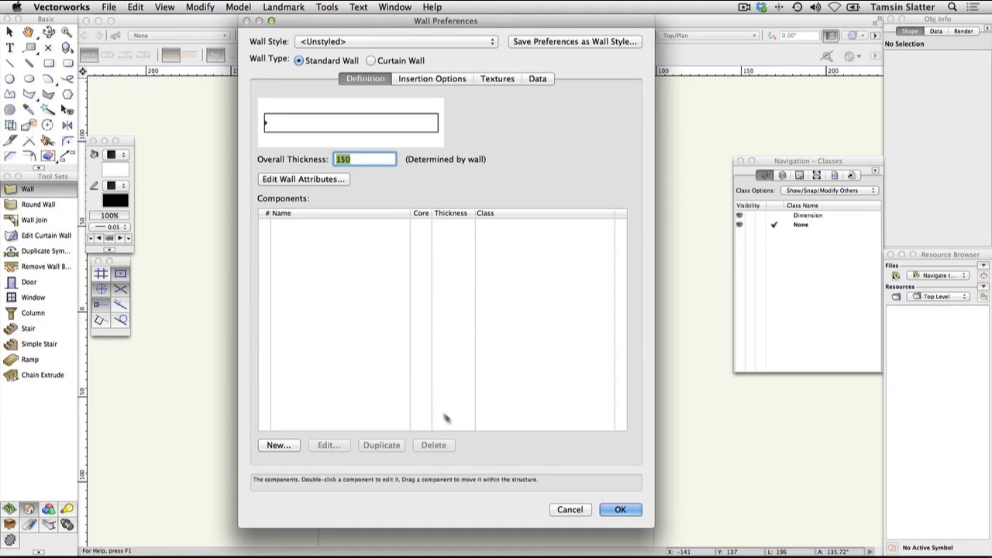
left_click(565, 512)
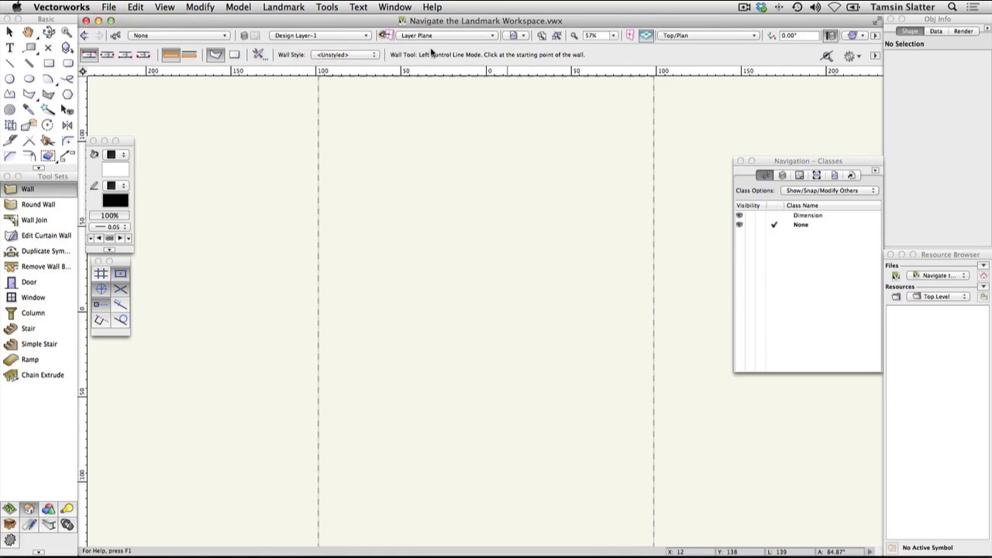
Step: Review the saved views, view direction and render mode, keeping Top/Plan and Wireframe
left_click(523, 37)
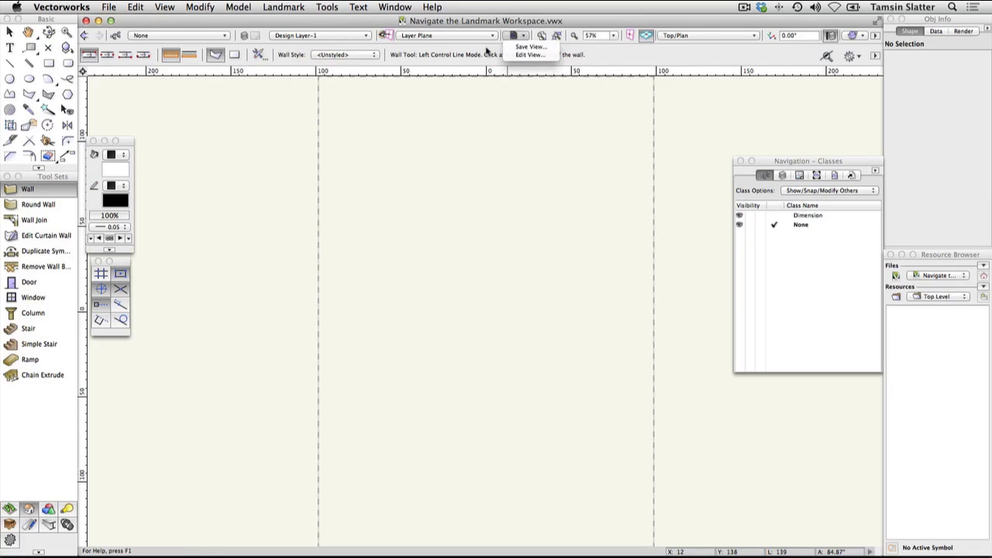
left_click(489, 51)
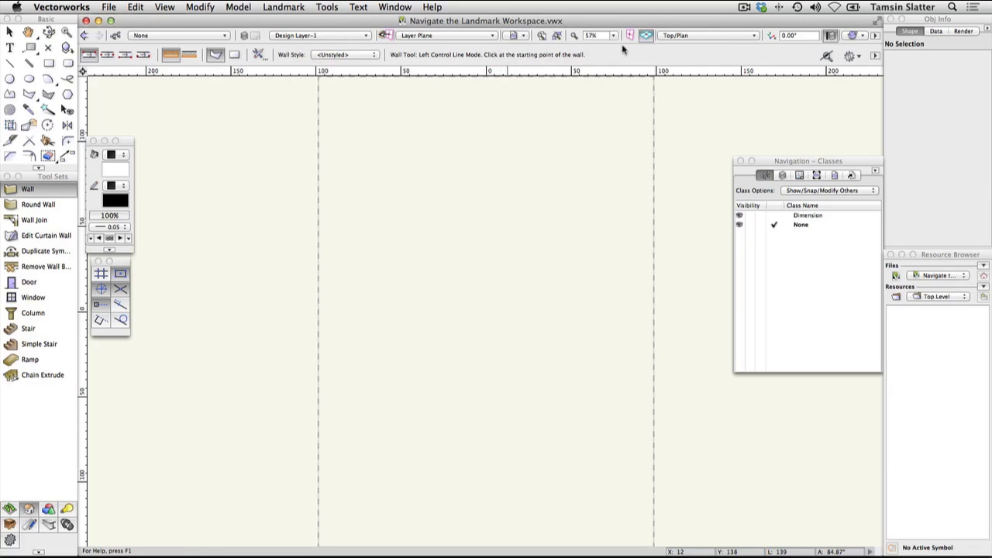
left_click(754, 37)
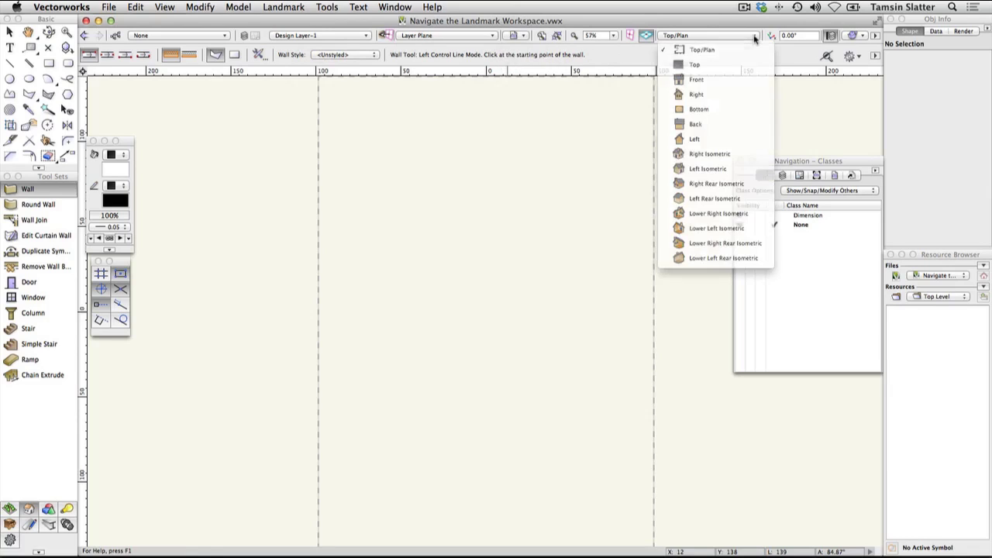
left_click(801, 62)
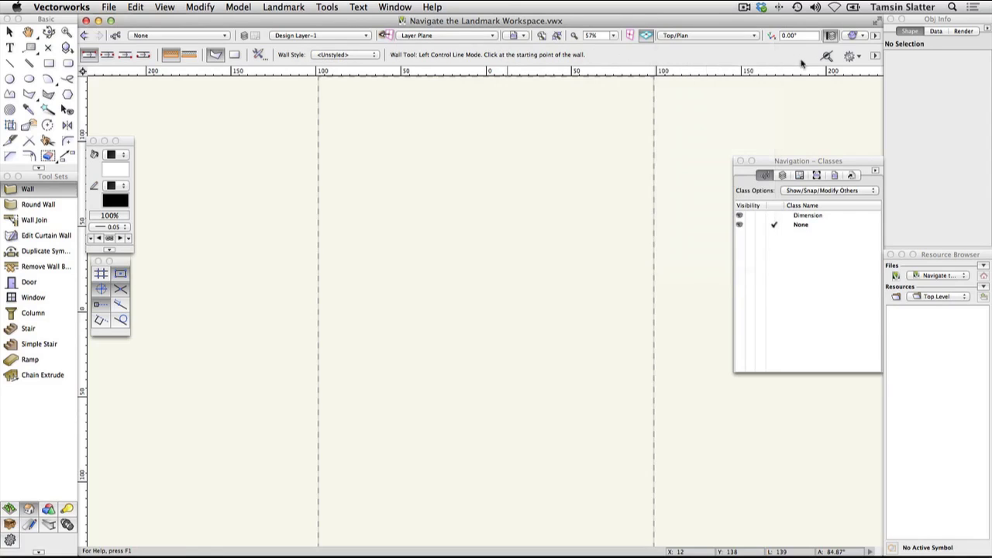
left_click(863, 37)
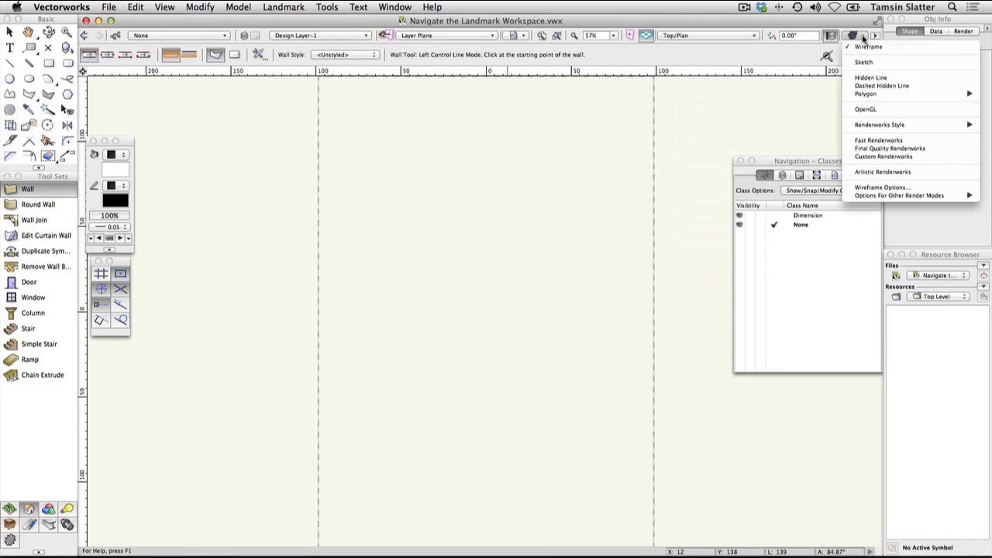
left_click(871, 46)
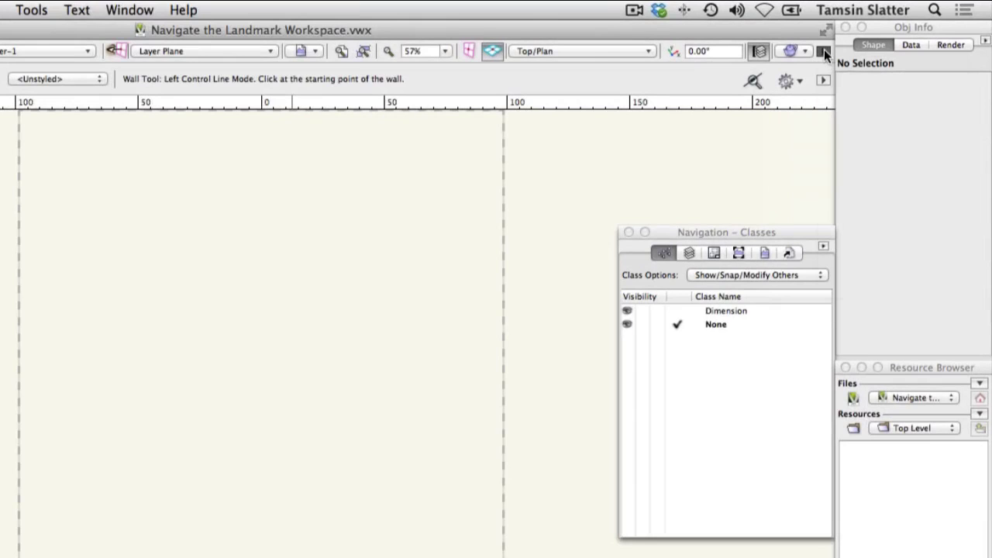
Step: Add Layer Scale (1:1) to the view bar's quick preferences
left_click(823, 51)
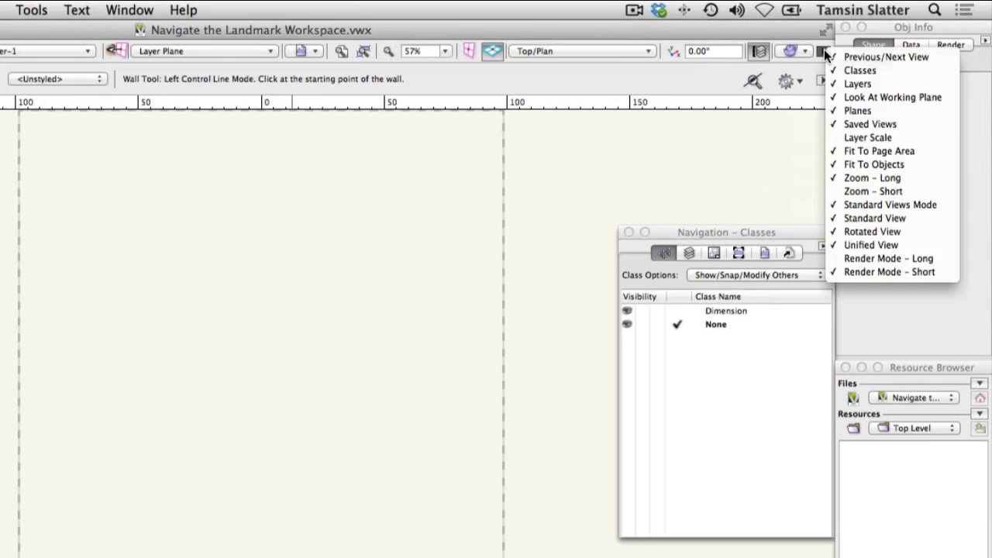
left_click(860, 137)
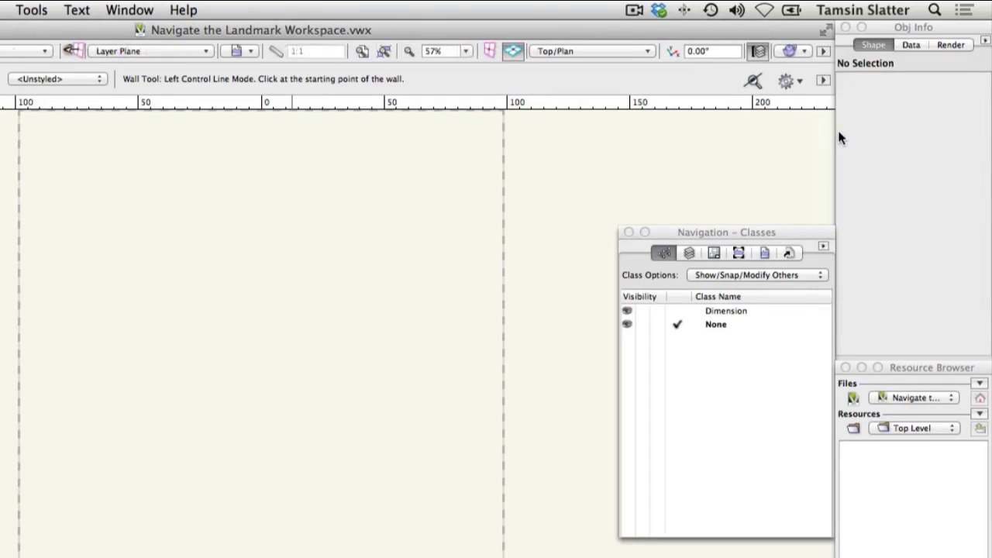
left_click(825, 50)
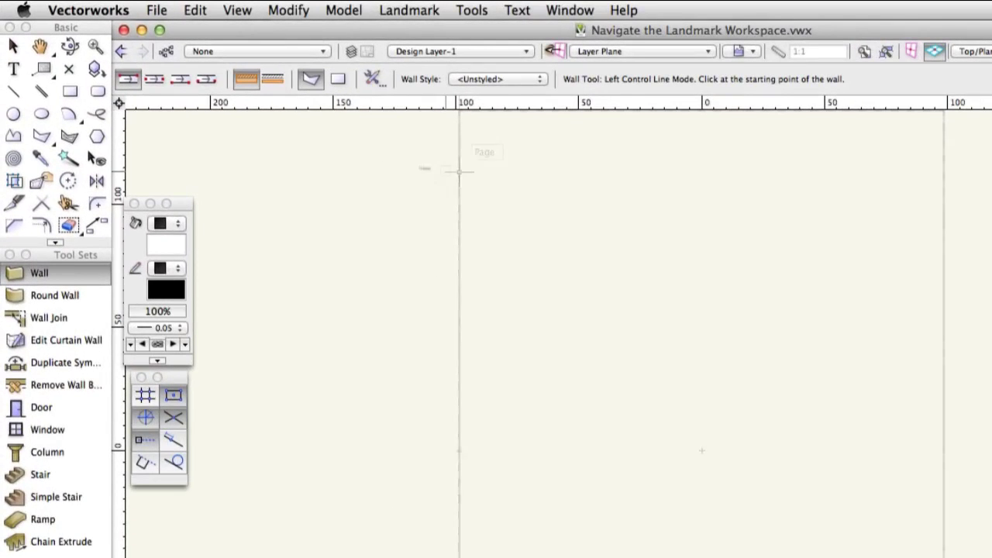
left_click(178, 224)
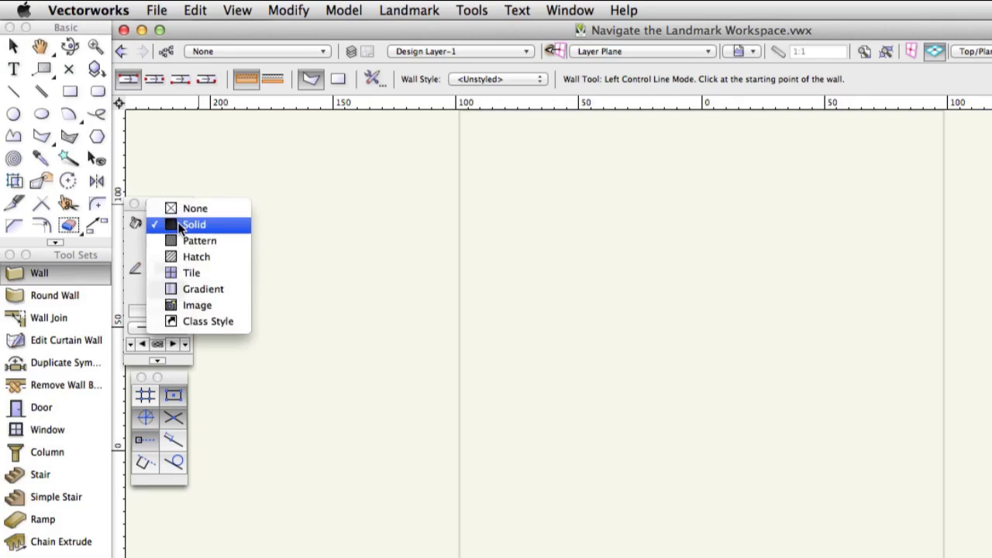
left_click(133, 242)
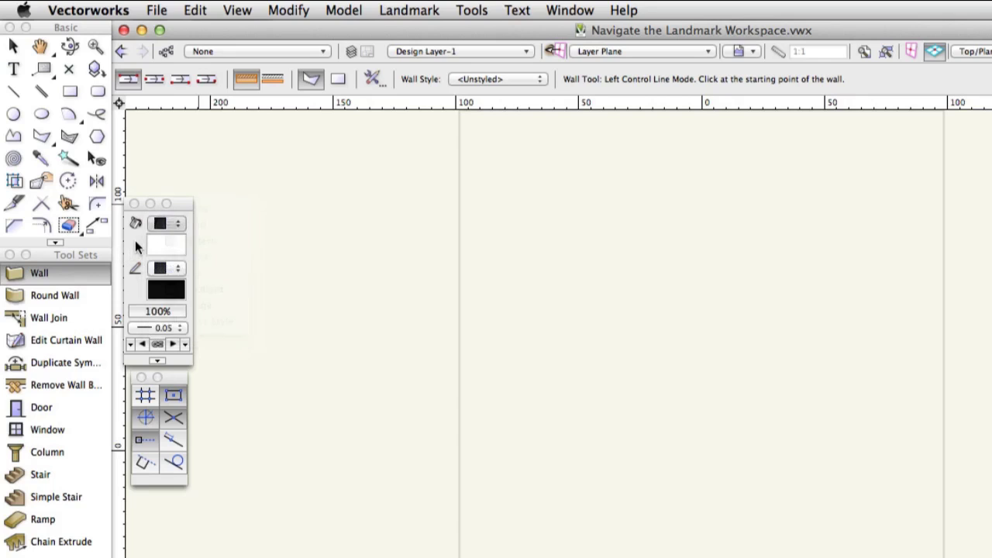
left_click(182, 268)
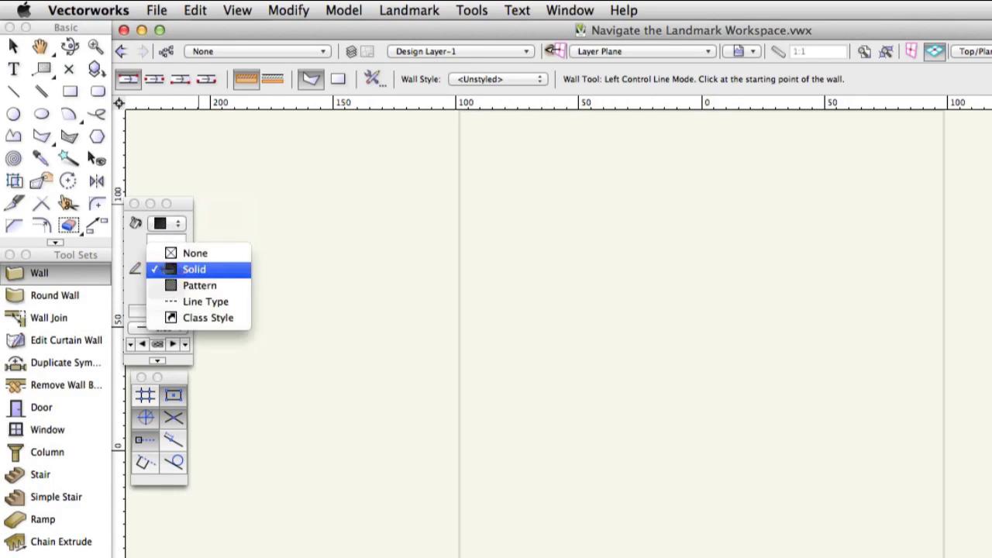
left_click(133, 264)
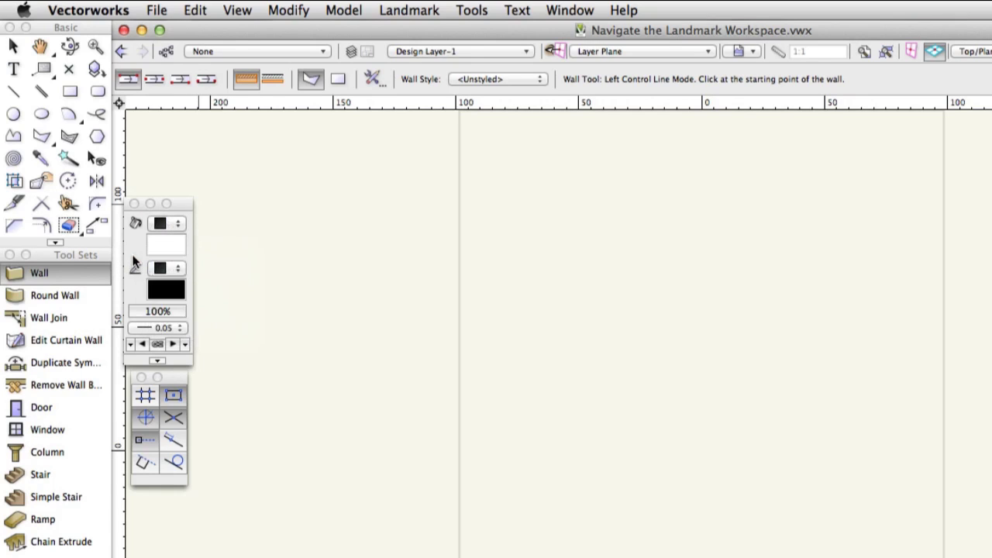
left_click(175, 310)
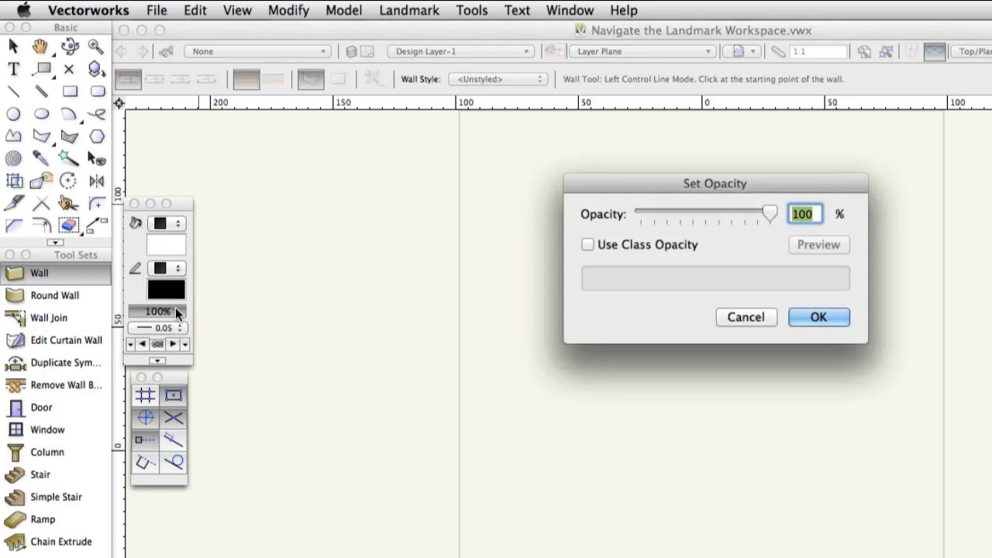
left_click(732, 318)
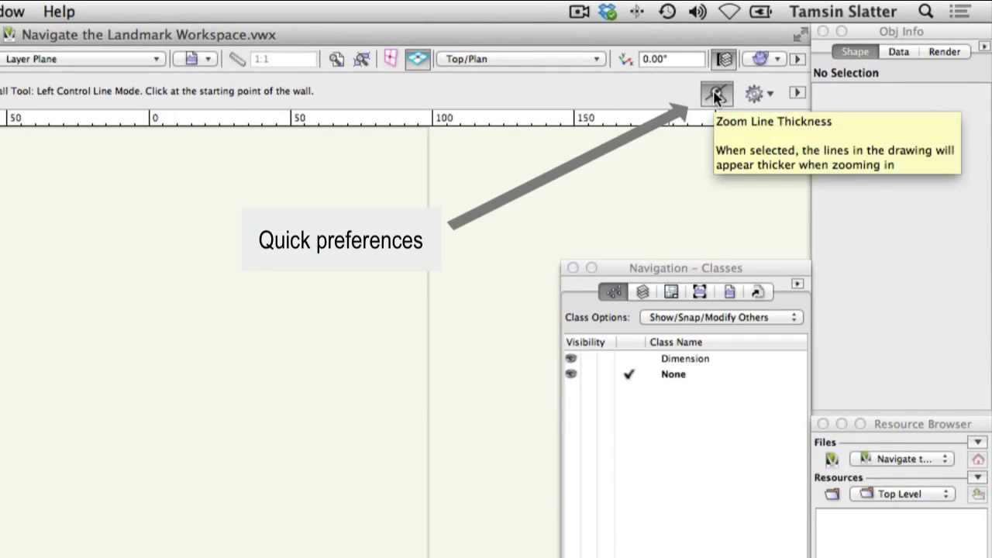
Step: Add Auto Join Walls, Autosave, Display Light Objects and Show Clip Cube to the quick preferences
left_click(797, 93)
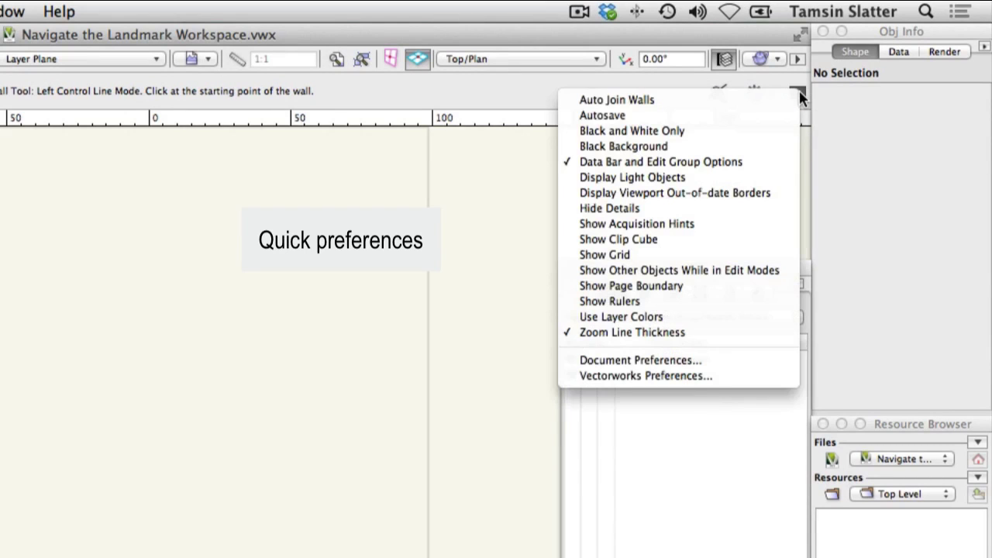
left_click(751, 100)
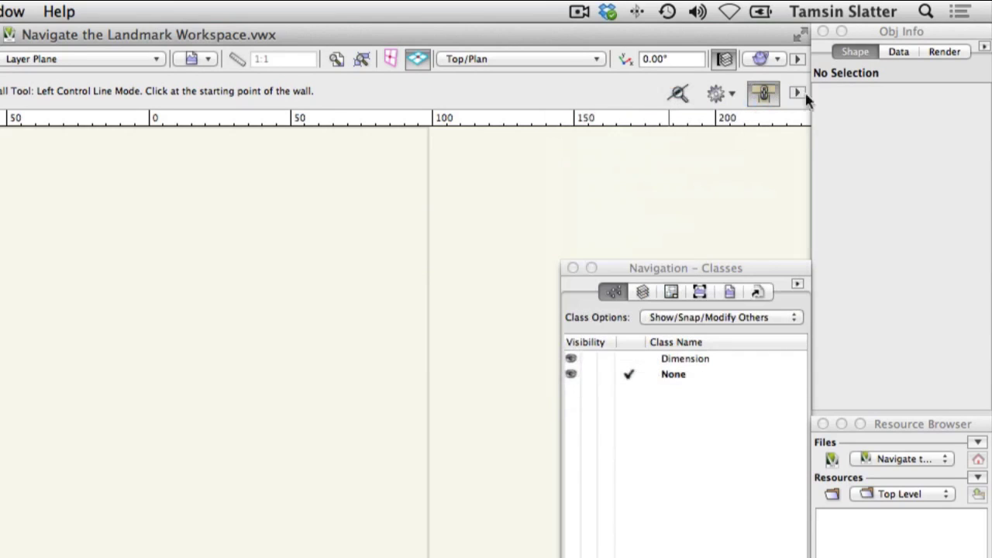
left_click(797, 93)
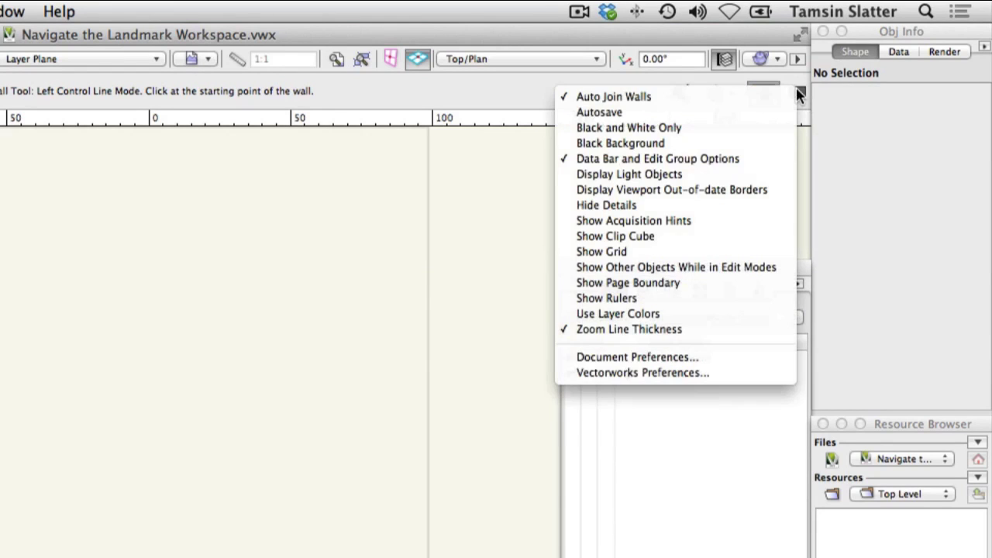
left_click(664, 113)
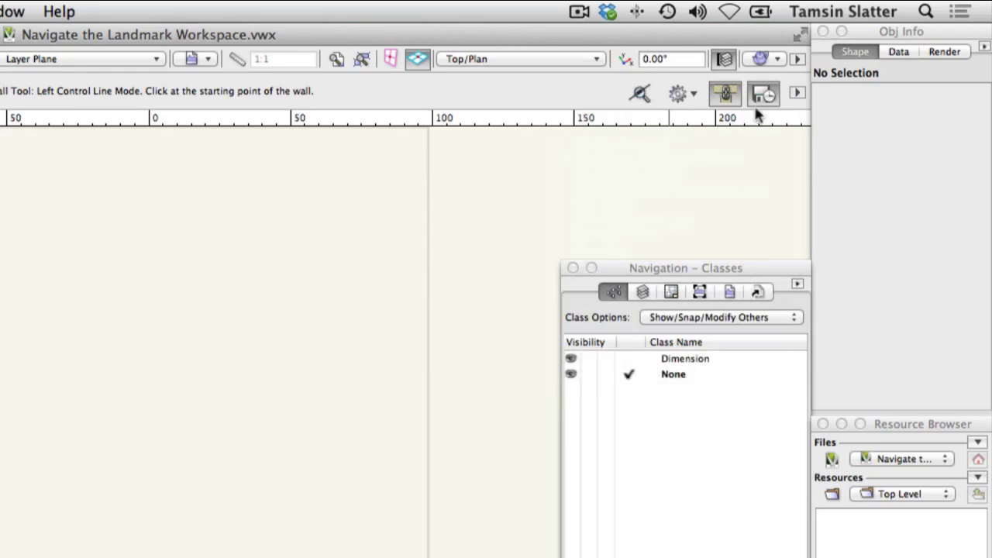
left_click(792, 92)
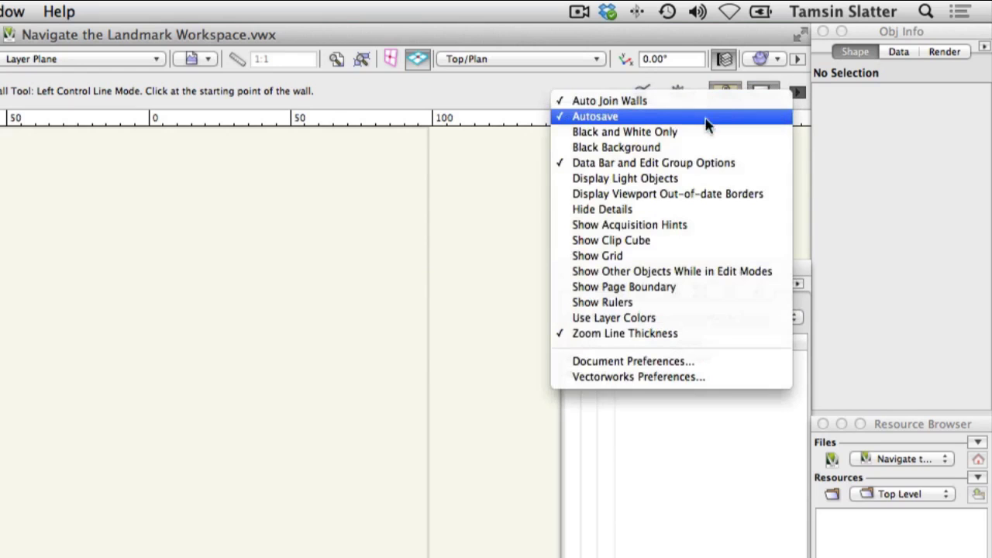
left_click(701, 179)
left_click(799, 90)
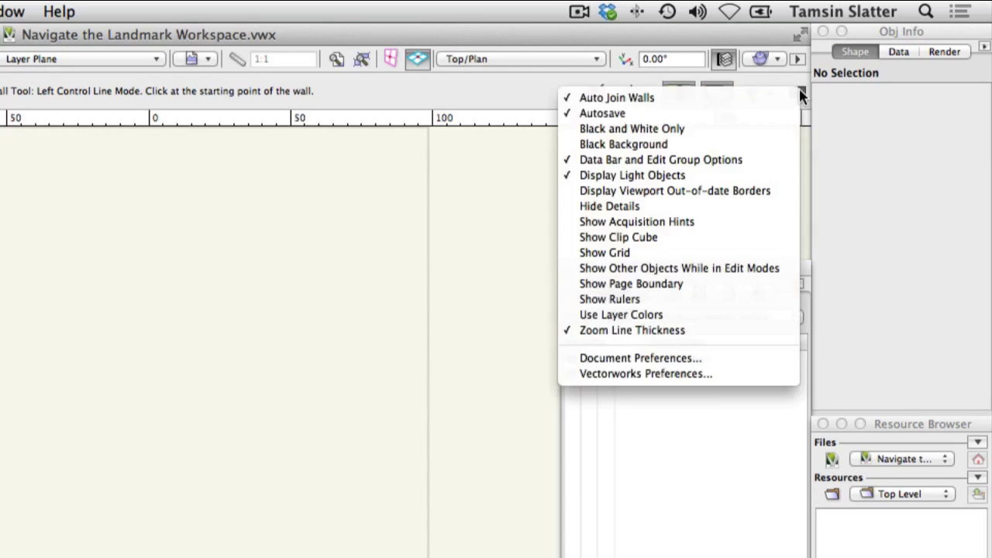
left_click(668, 237)
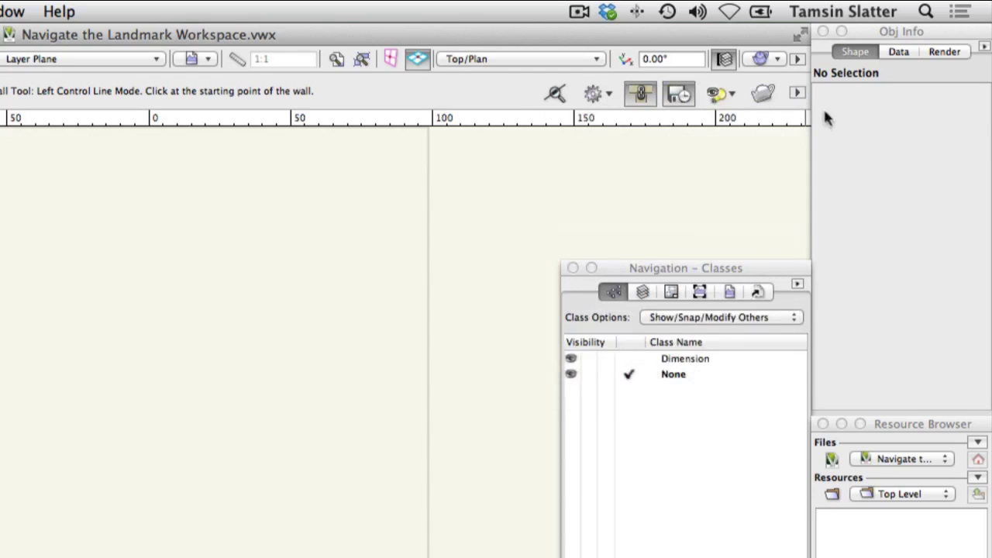
Step: Add Show Grid, Show Other Objects While in Edit Modes, Show Page Boundary and Show Rulers
left_click(796, 91)
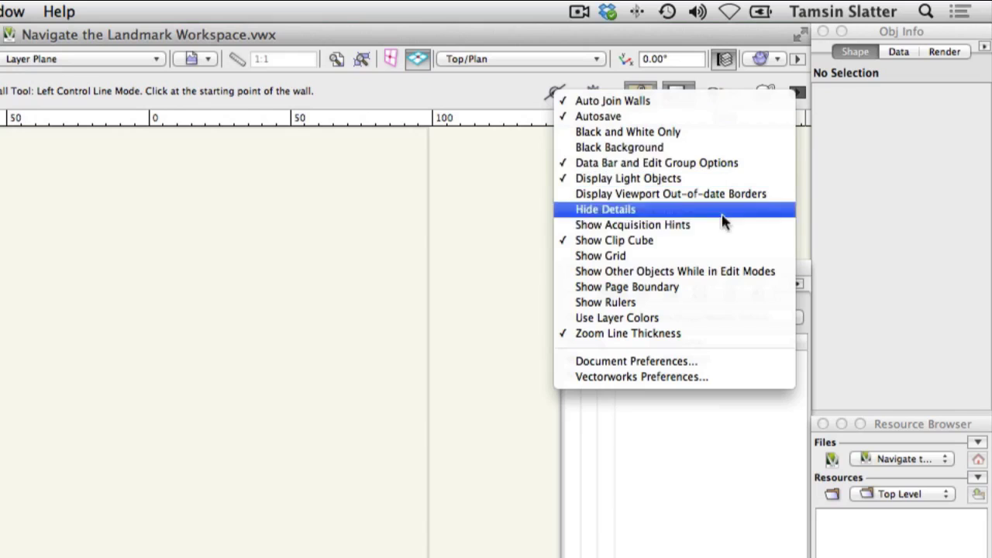
left_click(708, 256)
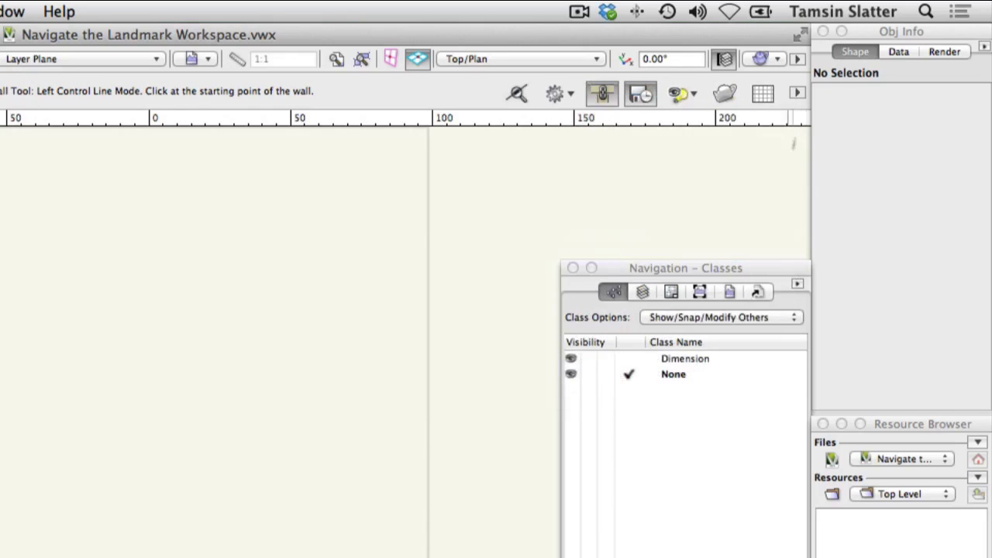
left_click(794, 92)
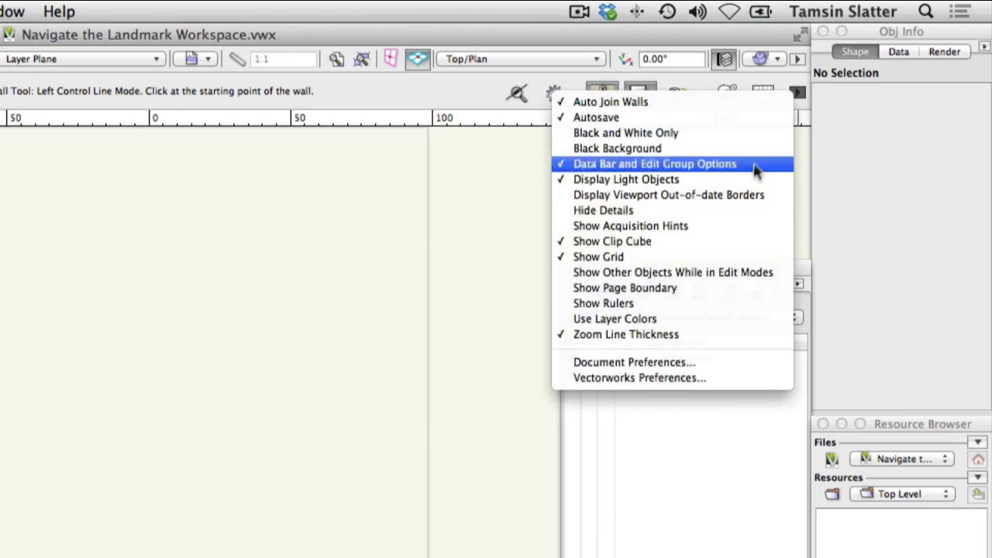
left_click(736, 272)
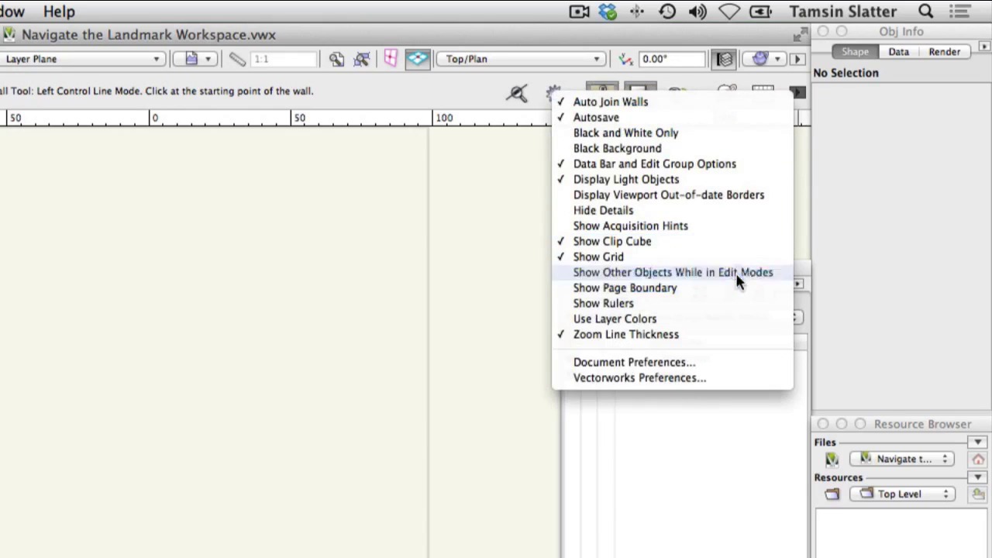
left_click(798, 93)
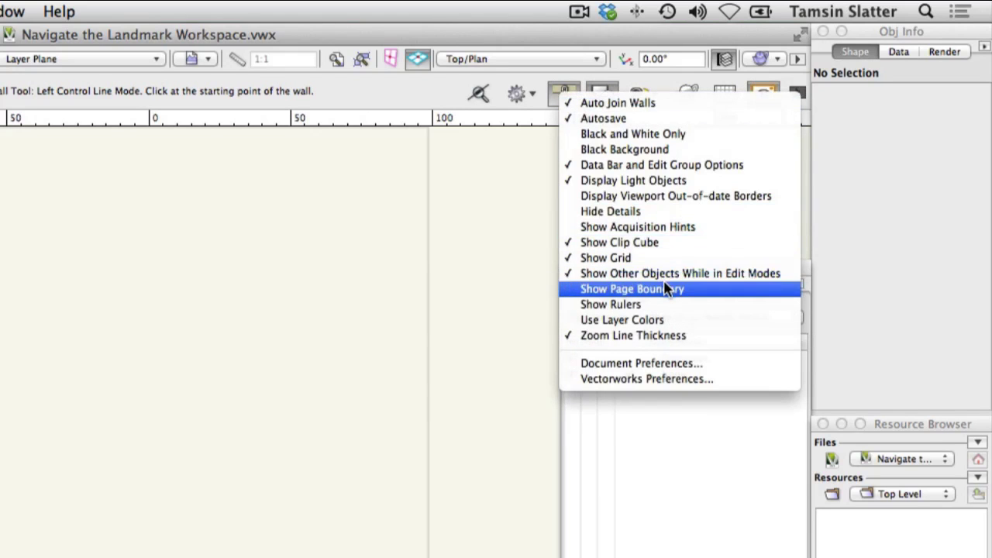
left_click(664, 288)
left_click(798, 93)
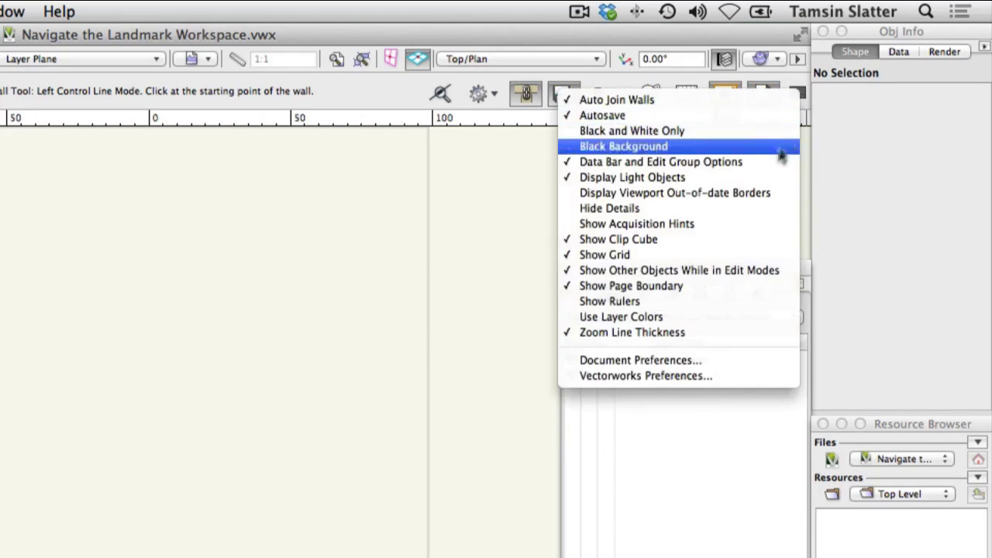
left_click(706, 299)
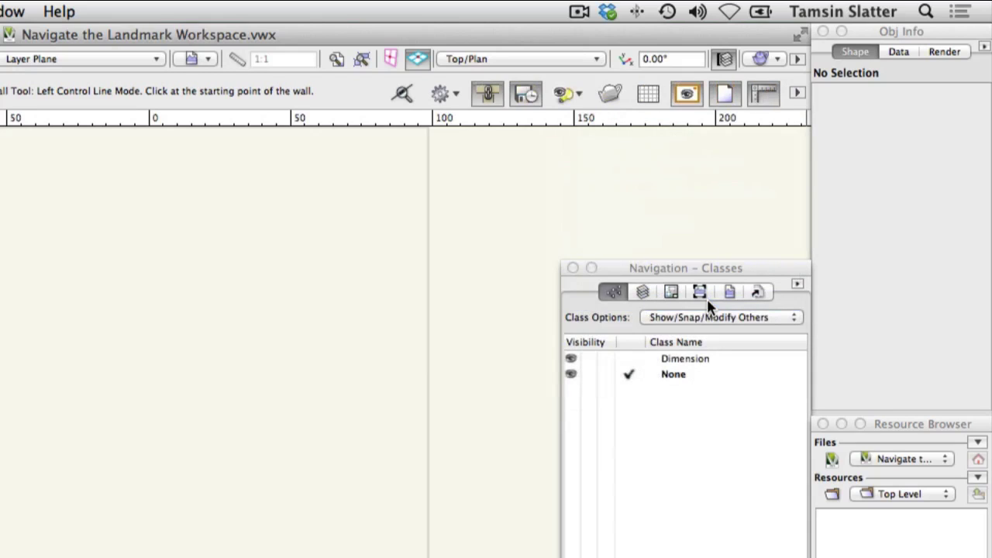
left_click(798, 93)
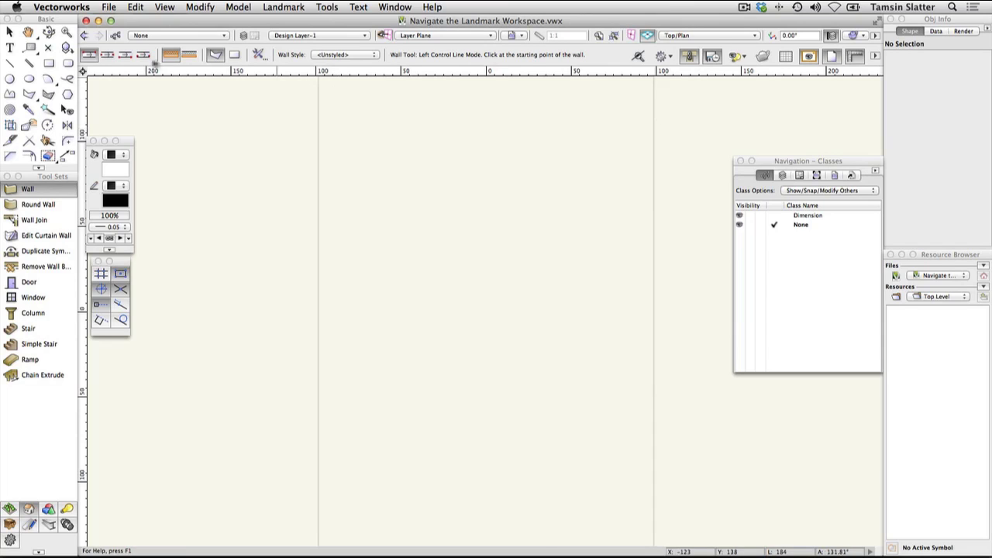
Step: Draw a 72 × 53 rectangle near the drawing centre with the Rectangle tool
left_click(50, 64)
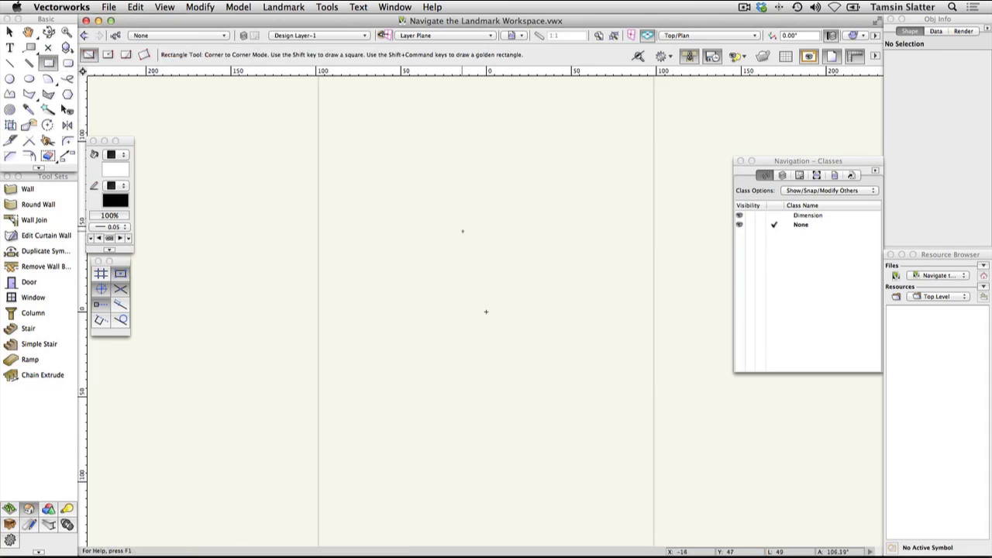
left_click(424, 261)
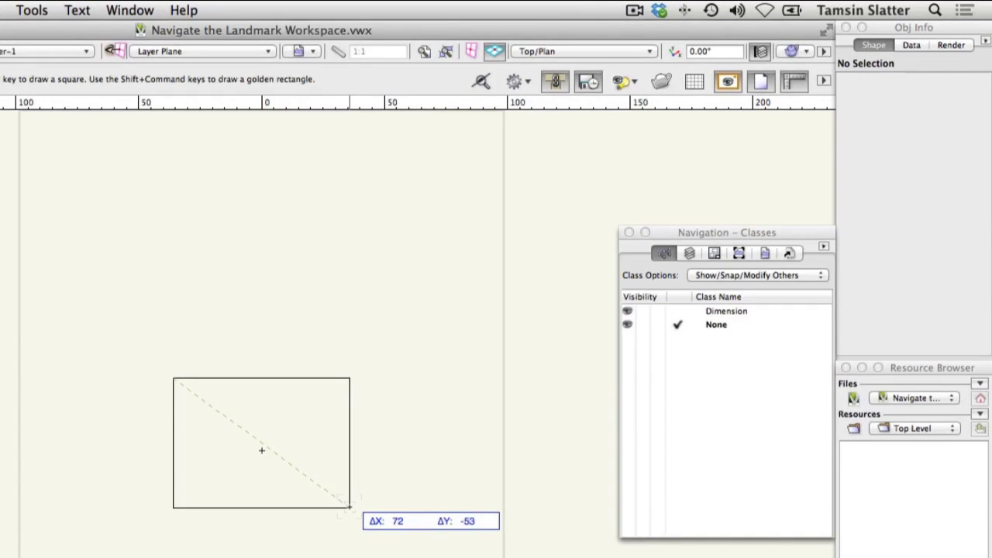
left_click(350, 507)
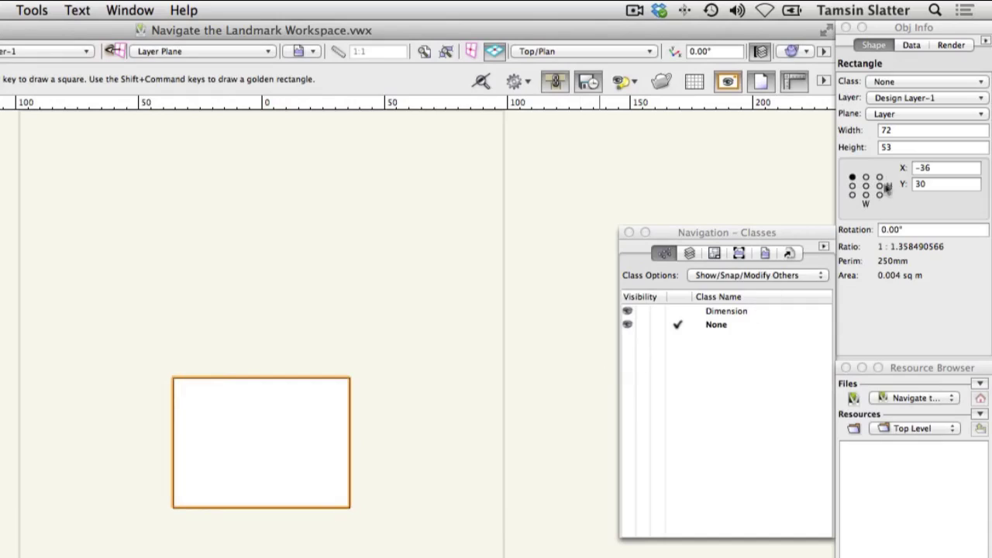
Step: Set the rectangle's width to 100 and height to 50 in Object Info, then delete it
left_click(919, 132)
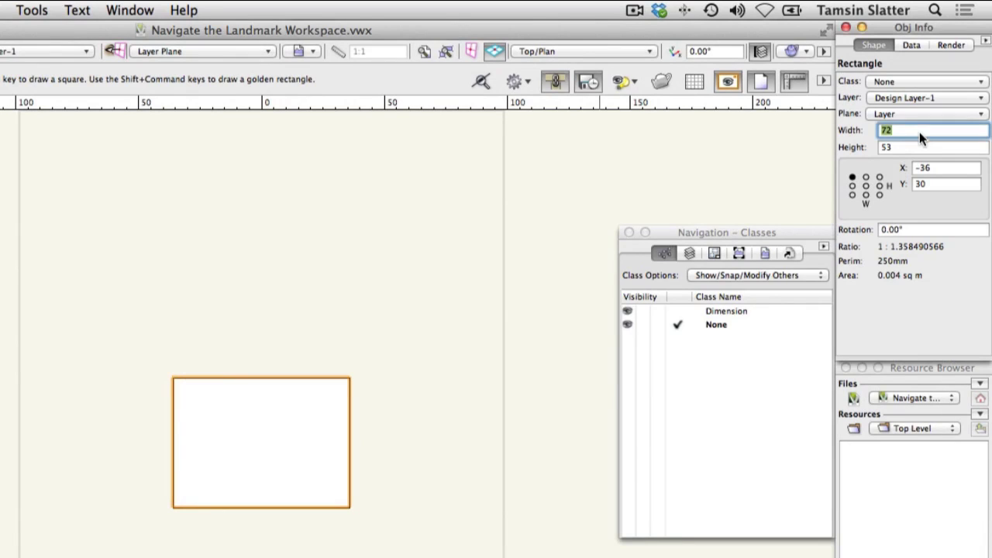
type("100")
key("Tab")
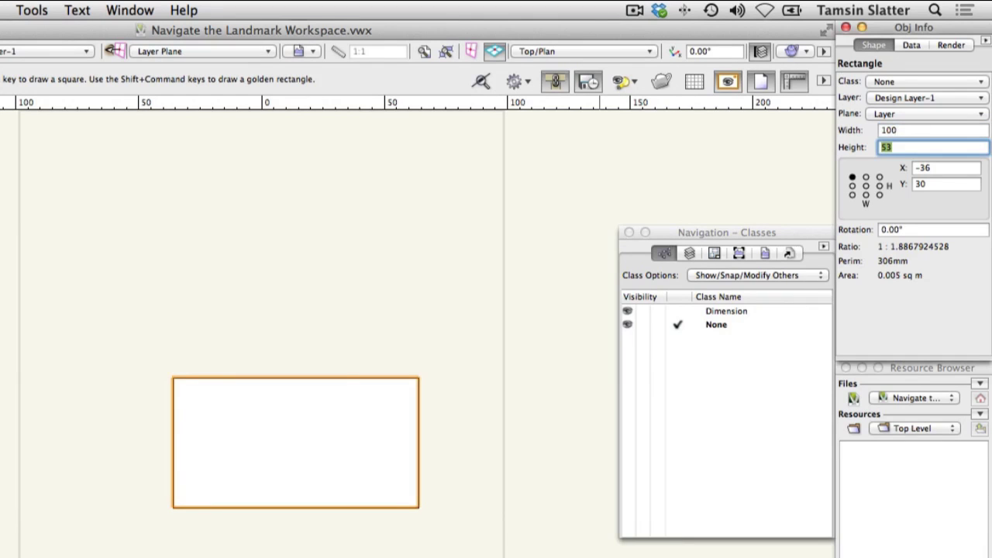
type("50")
key("Return")
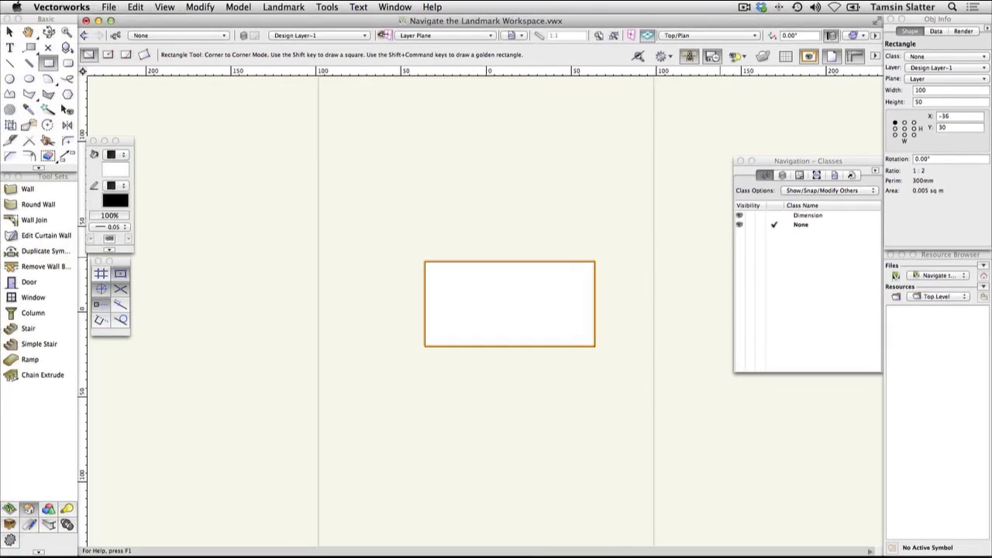
key("Delete")
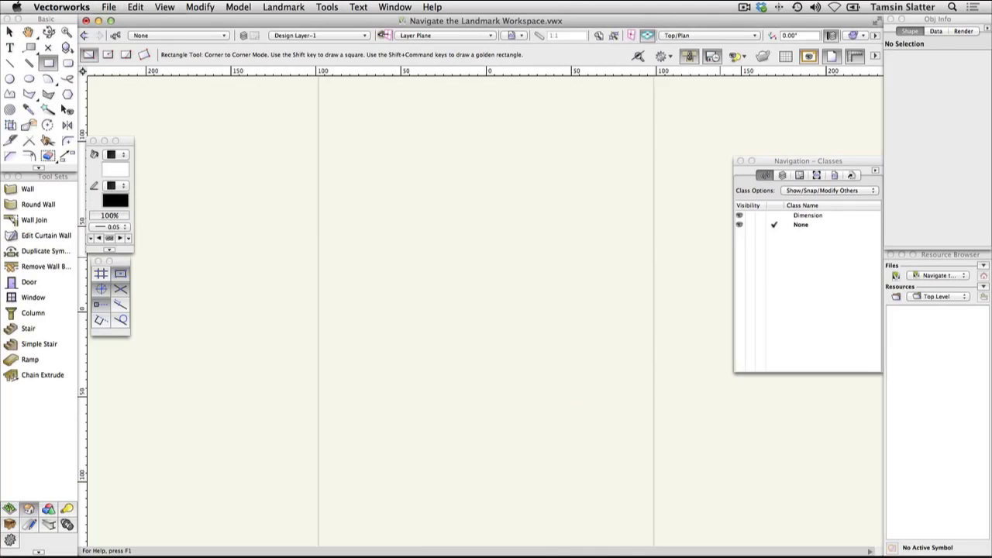
left_click(11, 33)
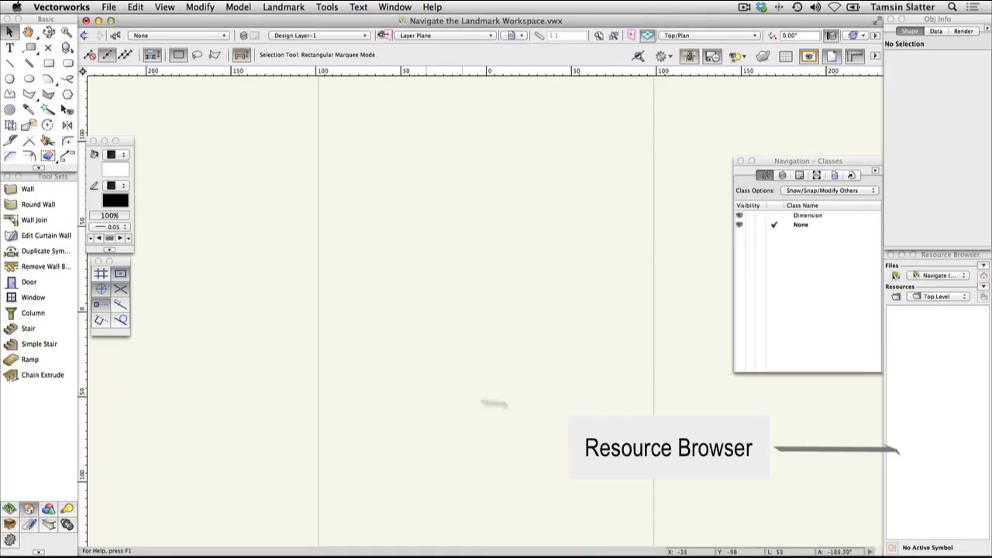